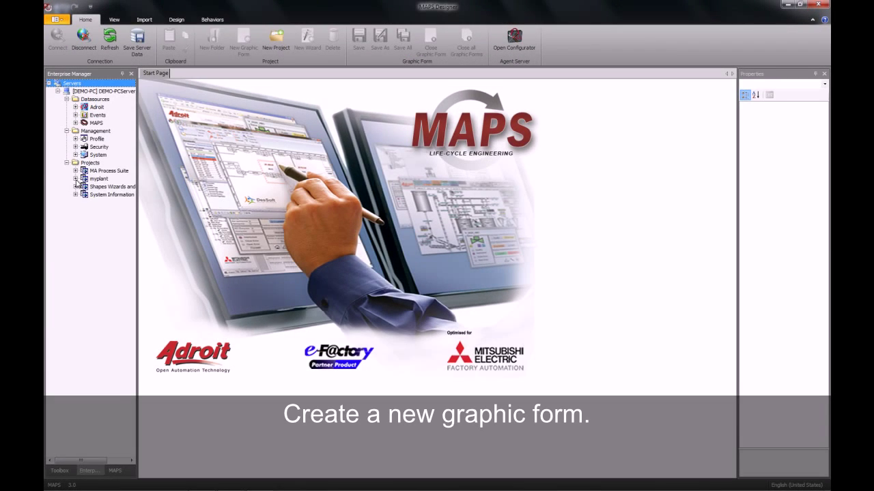
# - Create a new graphic form named 'main' in the myplant project
pyautogui.click(76, 179)
pyautogui.click(83, 179)
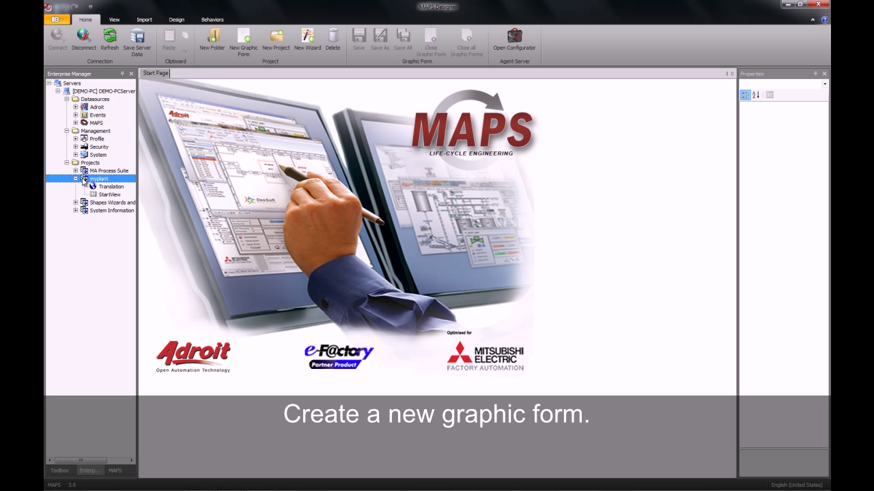
pyautogui.rightClick(97, 181)
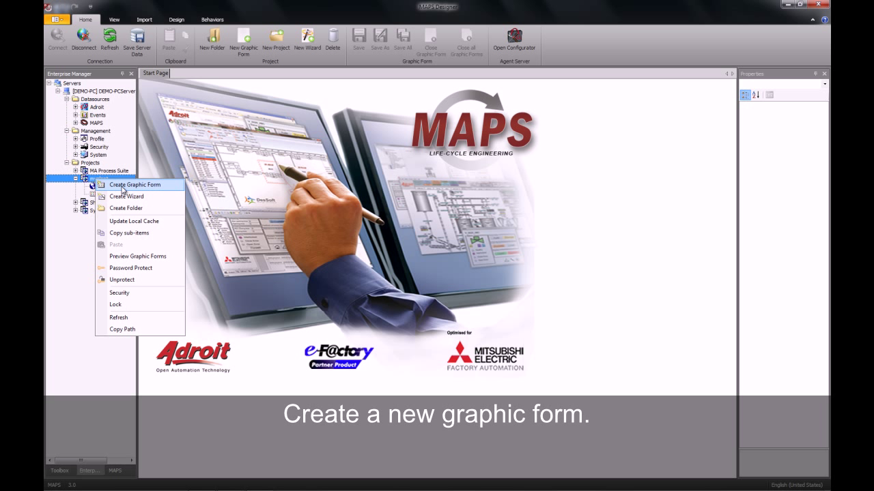
pyautogui.click(121, 187)
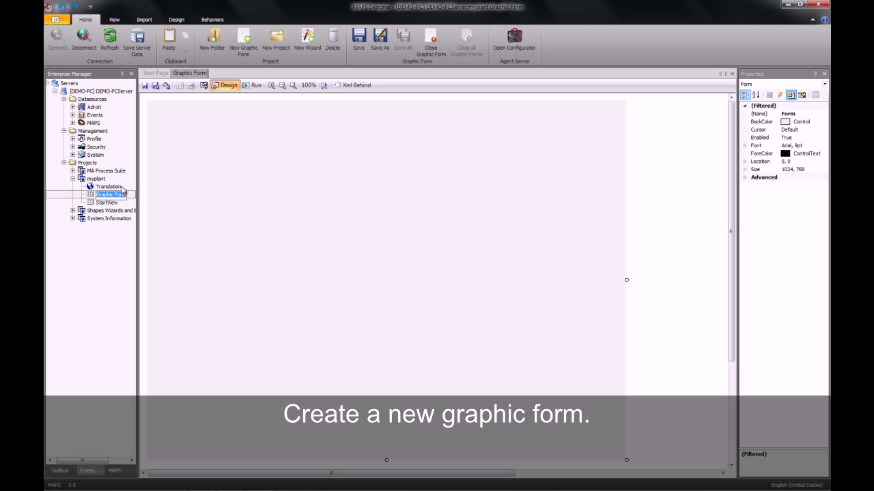
pyautogui.write('main')
pyautogui.click(152, 204)
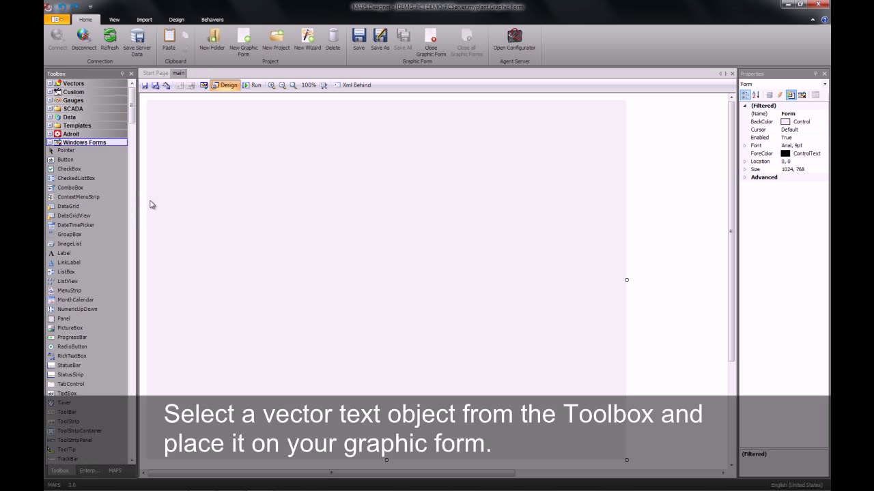
# - Place a 200×50 vector Text object, cOText, near the form's upper left, undoing a trial rotation
pyautogui.click(50, 84)
pyautogui.click(64, 148)
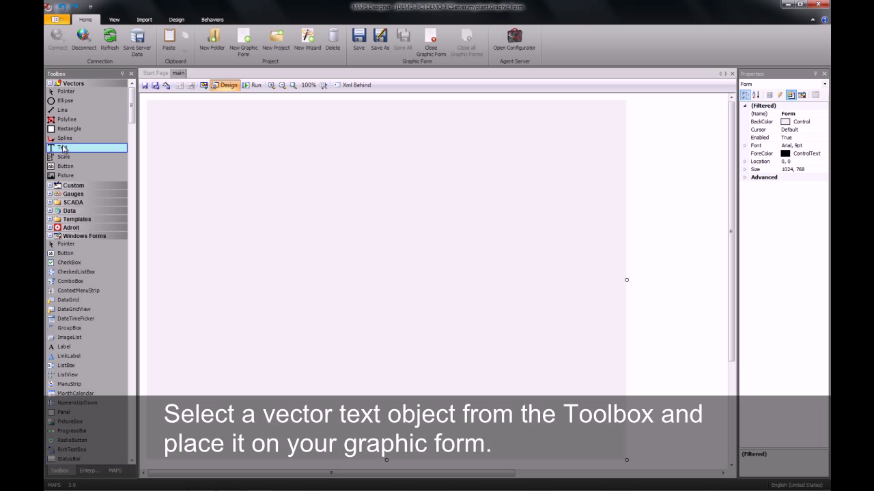
pyautogui.click(232, 184)
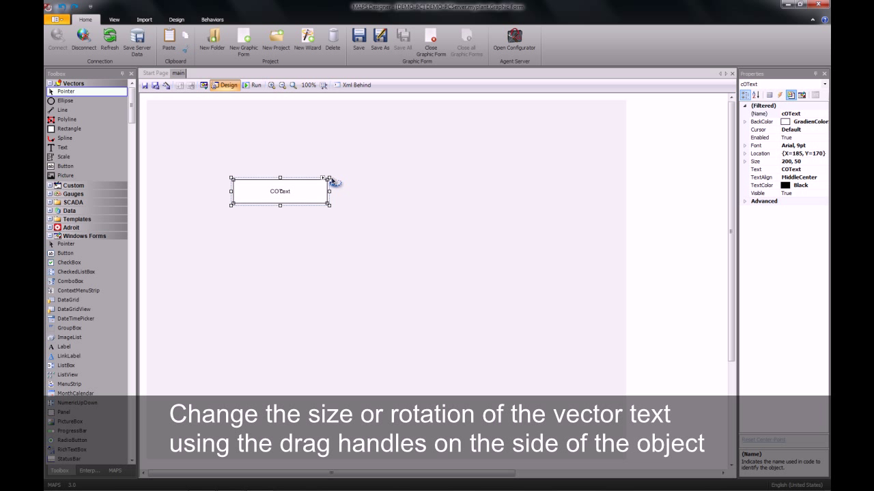
pyautogui.moveTo(335, 183)
pyautogui.mouseDown()
pyautogui.moveTo(329, 204)
pyautogui.moveTo(290, 239)
pyautogui.moveTo(331, 205)
pyautogui.moveTo(270, 194)
pyautogui.moveTo(326, 185)
pyautogui.moveTo(327, 174)
pyautogui.moveTo(319, 178)
pyautogui.mouseUp()
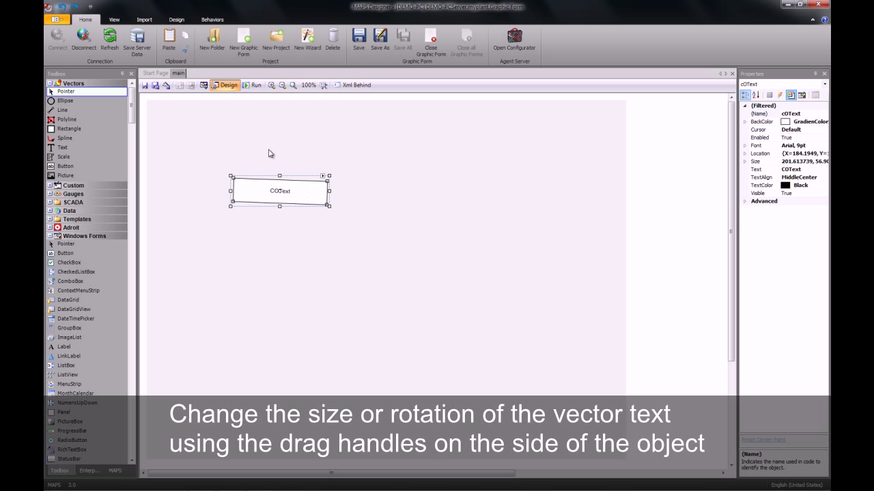
pyautogui.click(60, 7)
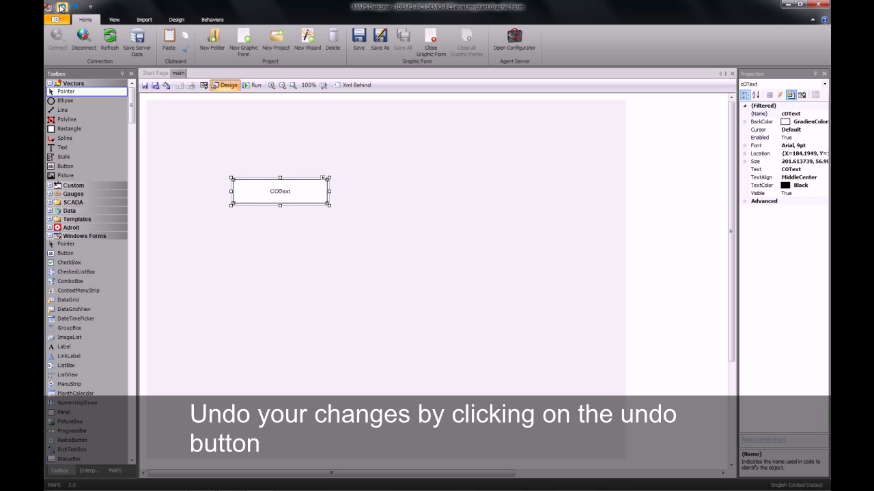
# - Raise cOText's font to Arial 12 pt and save the form
pyautogui.click(176, 19)
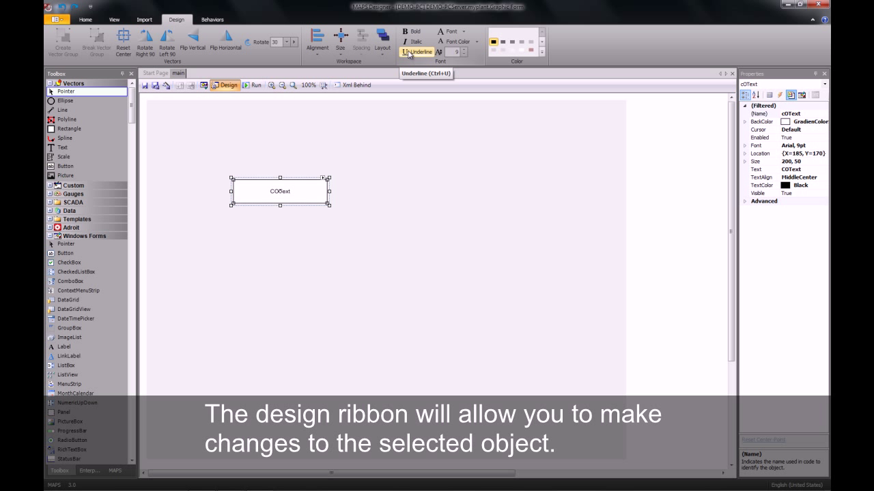
pyautogui.click(464, 54)
pyautogui.click(463, 50)
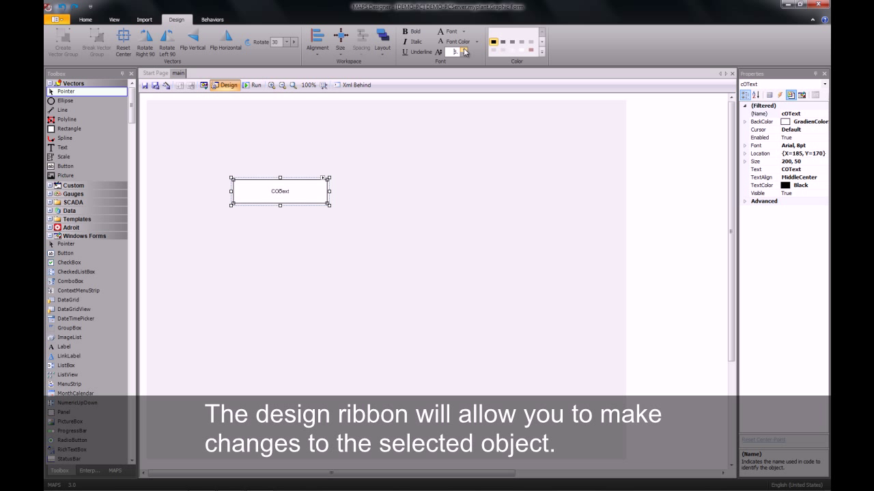
pyautogui.click(463, 50)
pyautogui.click(465, 50)
pyautogui.click(464, 49)
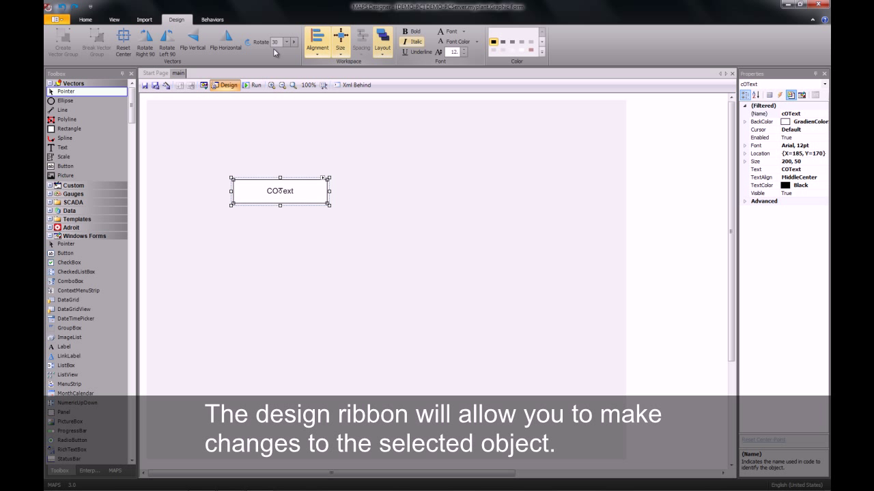
pyautogui.click(145, 86)
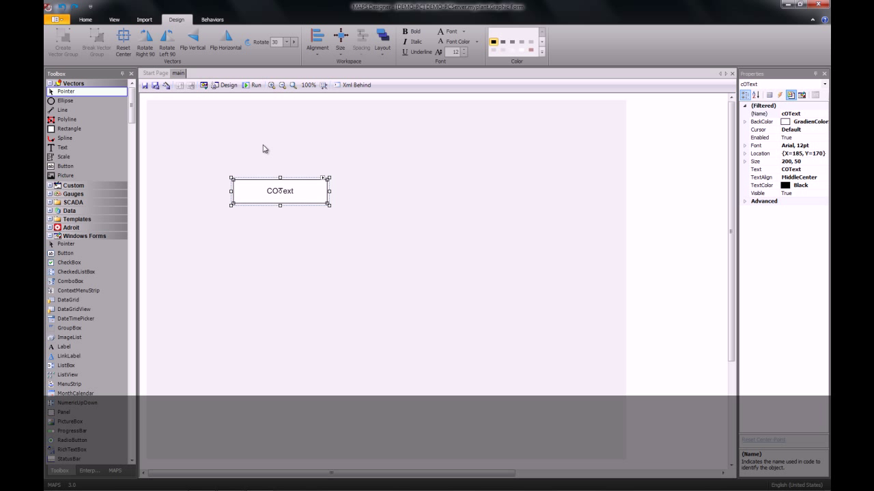
pyautogui.click(211, 20)
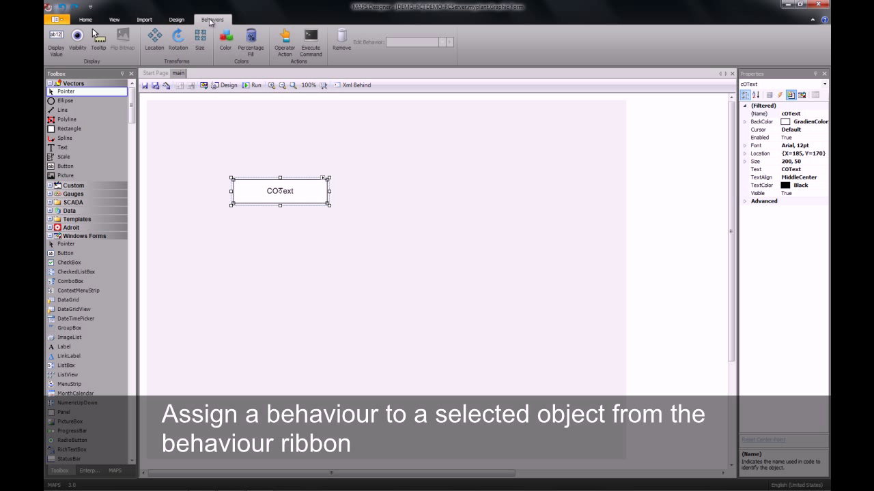
# - Open a new Display Value behaviour configuration for cOText from its task menu
pyautogui.click(57, 49)
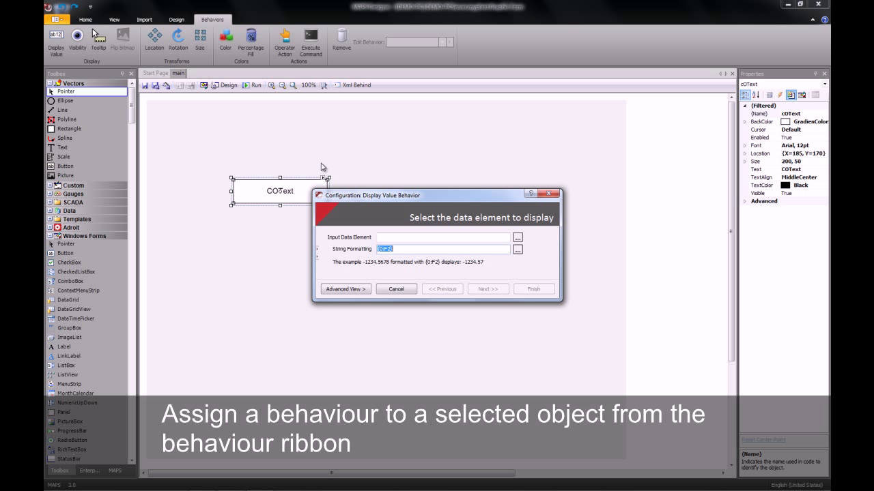
pyautogui.click(548, 194)
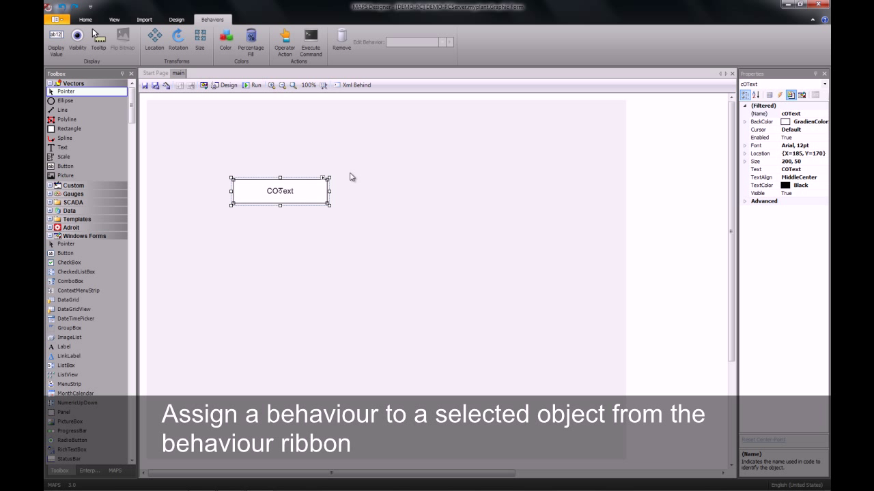
pyautogui.click(324, 178)
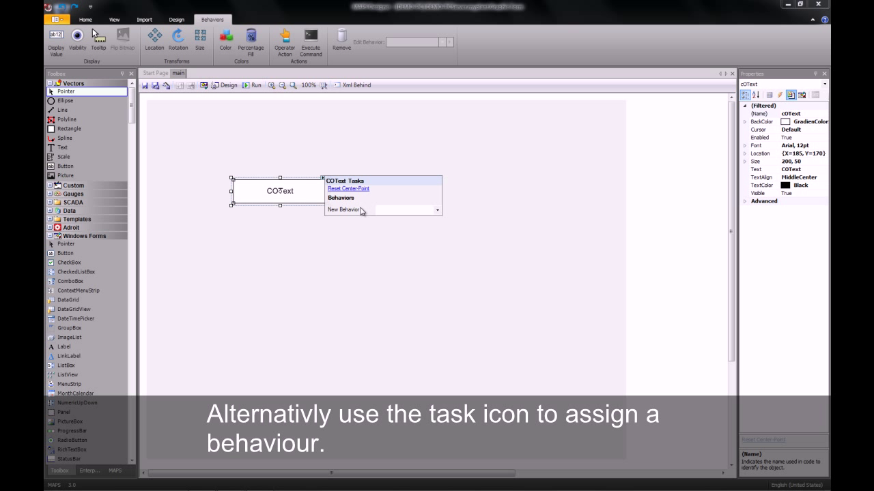
pyautogui.click(438, 211)
pyautogui.click(396, 226)
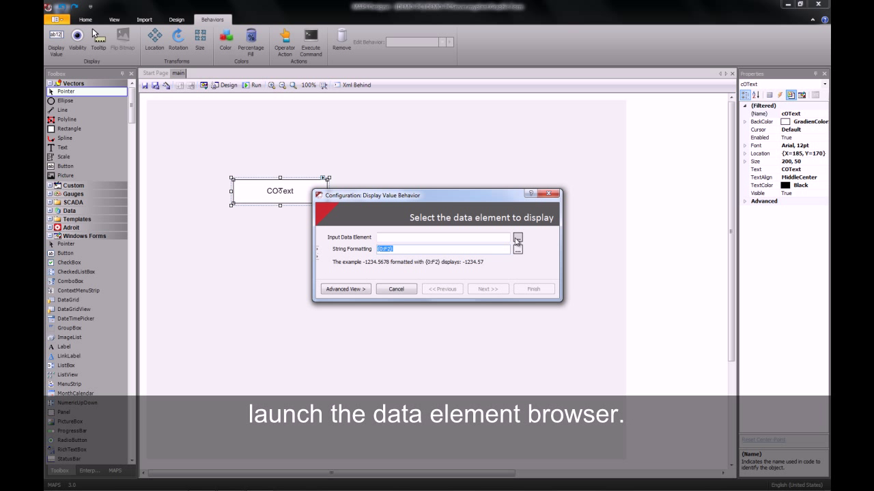
# - Bind cOText's Display Value input to Adroit.Analog.MOTORPUMPFLOW.value, finish, and save the form
pyautogui.click(517, 239)
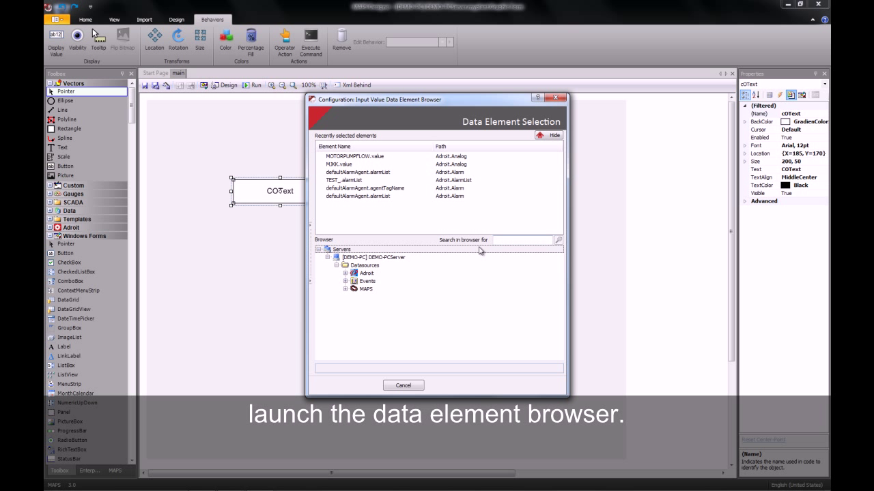
pyautogui.click(346, 273)
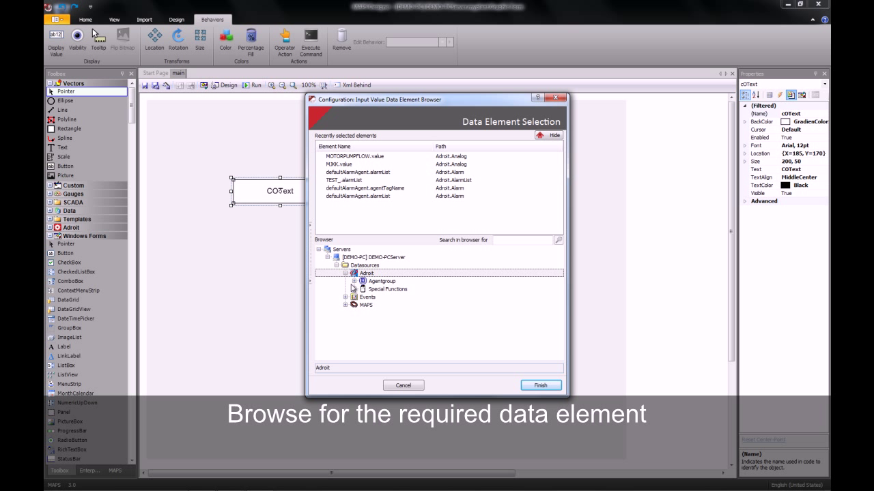
pyautogui.doubleClick(353, 282)
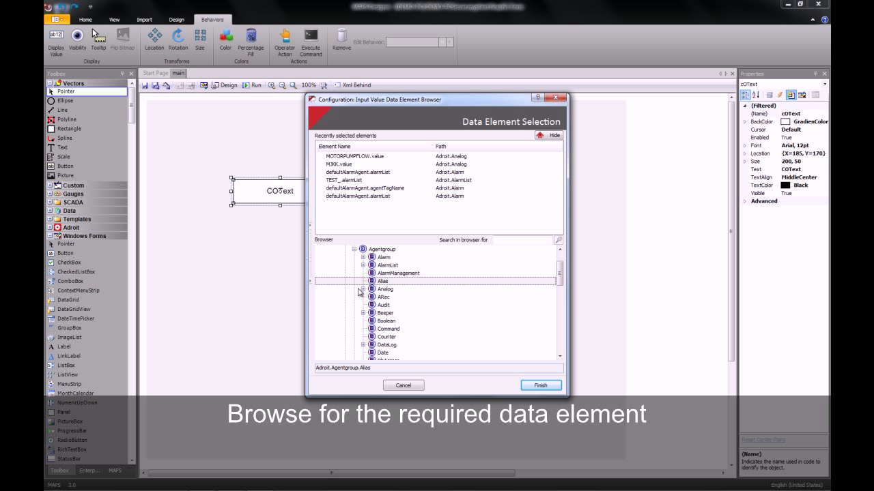
pyautogui.click(363, 289)
pyautogui.click(373, 296)
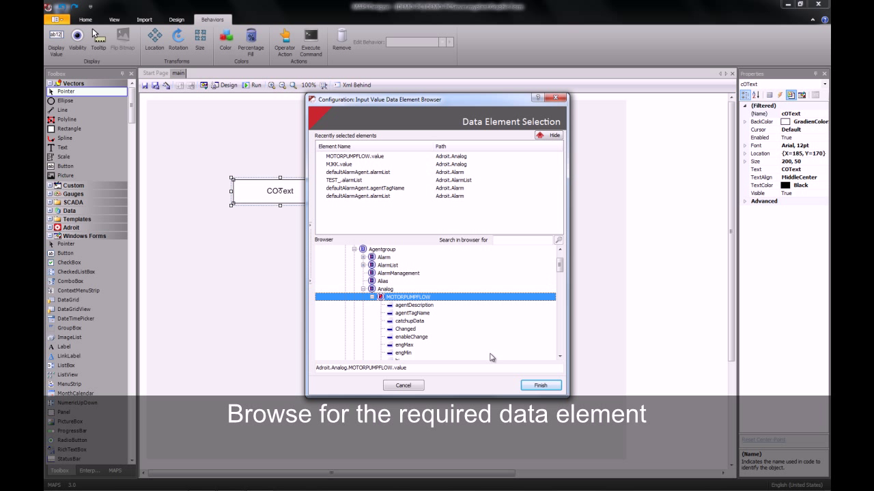
pyautogui.click(560, 357)
pyautogui.moveTo(560, 359); pyautogui.dragTo(559, 359)
pyautogui.click(406, 348)
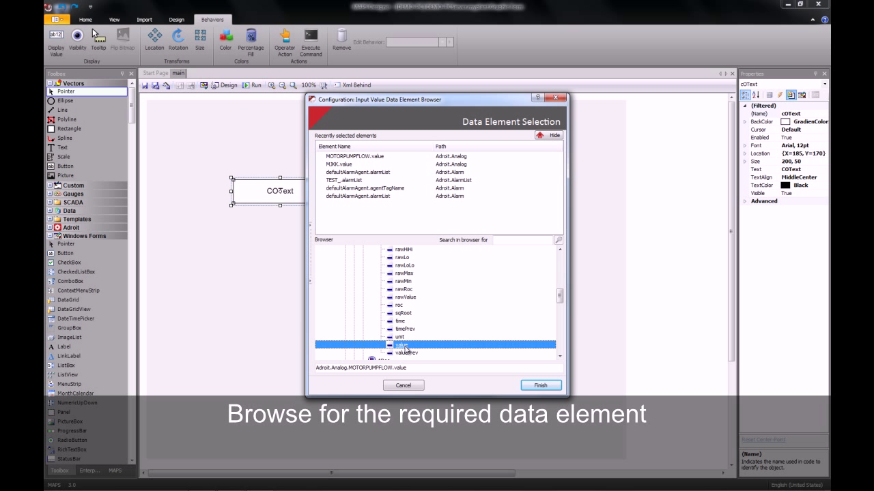
pyautogui.click(535, 387)
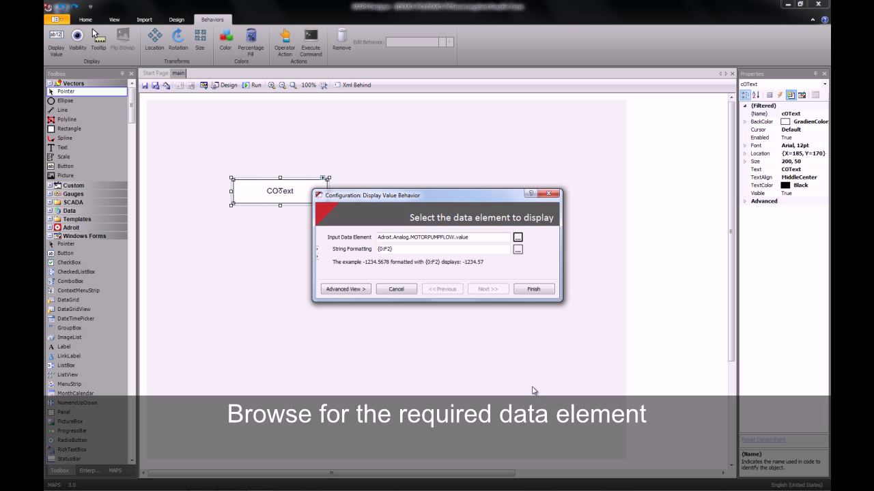
pyautogui.click(530, 290)
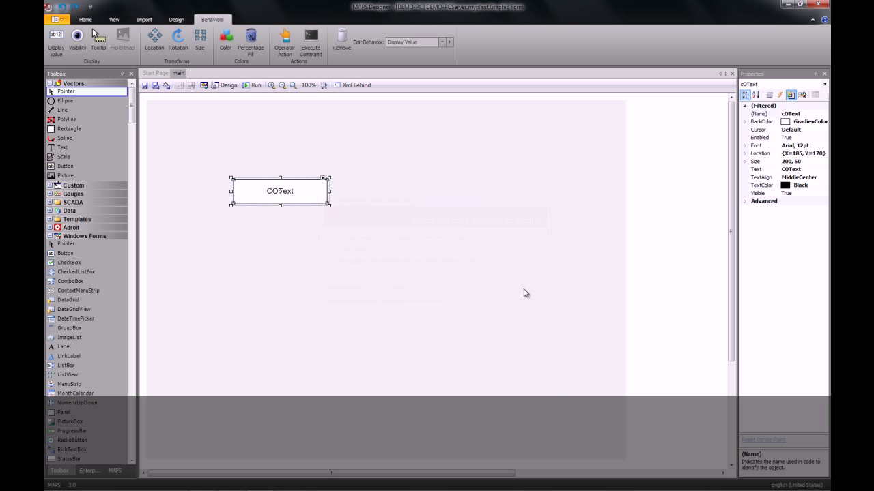
pyautogui.click(145, 86)
# - Change cOText's Display Value format from {0:F2} to {0:F0} with no decimal places
pyautogui.click(324, 179)
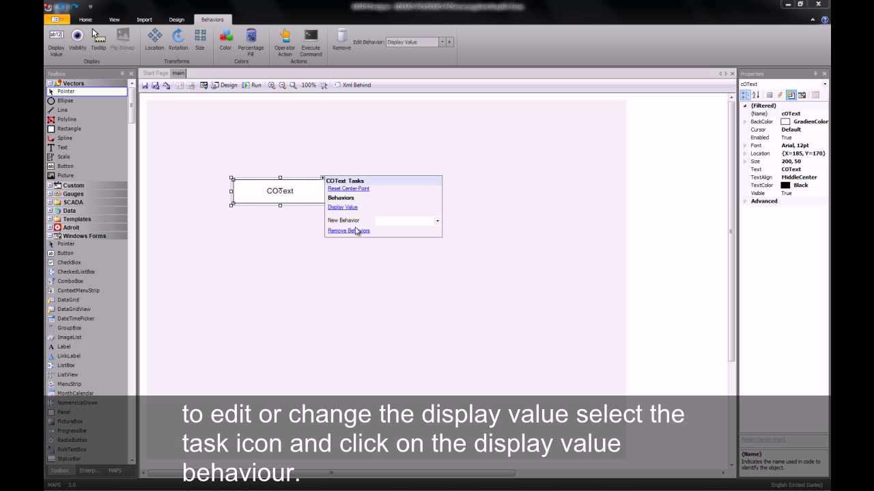
pyautogui.click(344, 207)
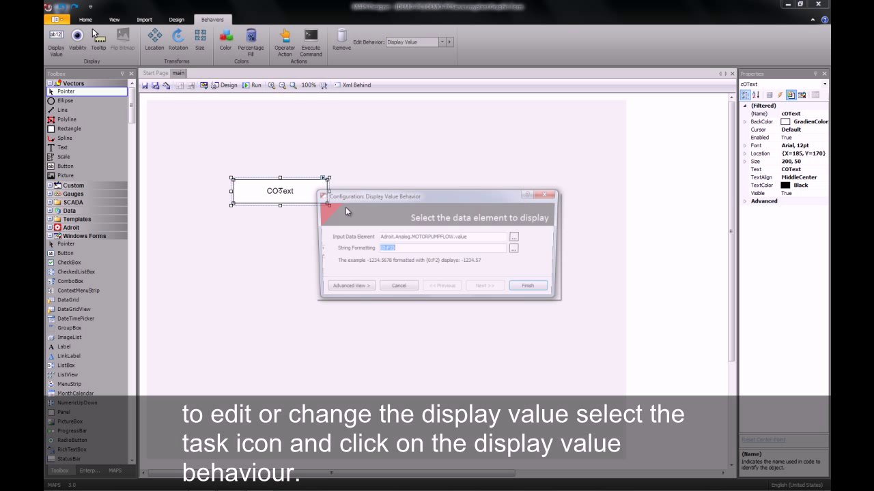
pyautogui.click(516, 251)
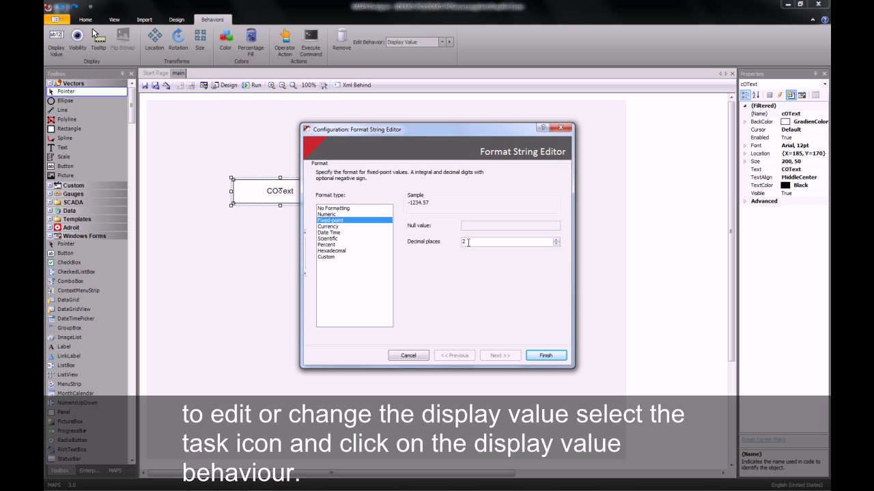
pyautogui.doubleClick(463, 241)
pyautogui.press('BackSpace')
pyautogui.click(545, 355)
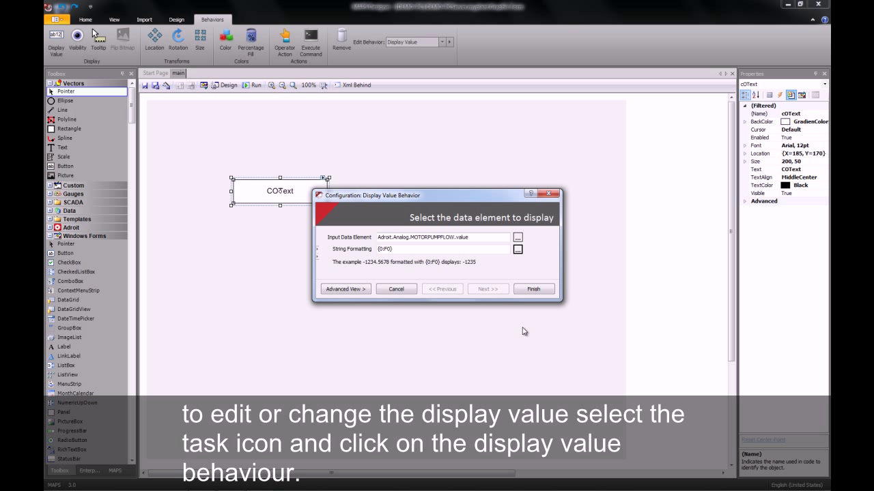
pyautogui.click(533, 289)
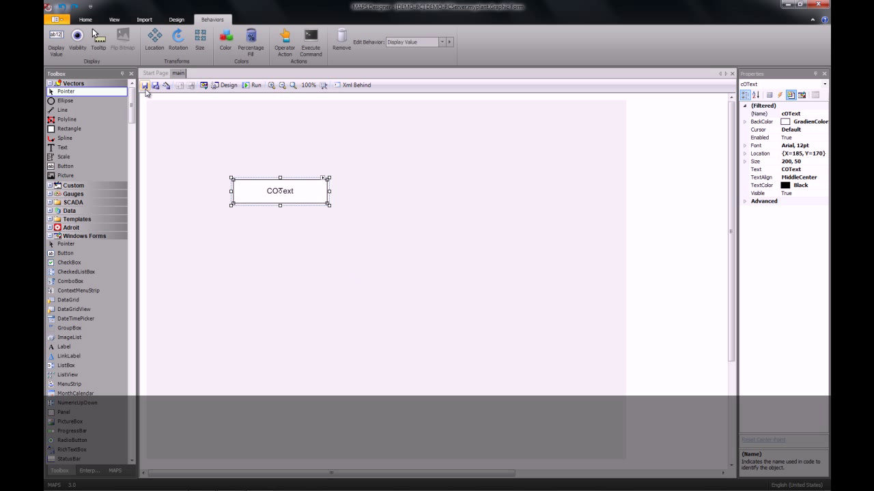
# - Save the main form and run it in preview, where cOText shows 0
pyautogui.click(145, 86)
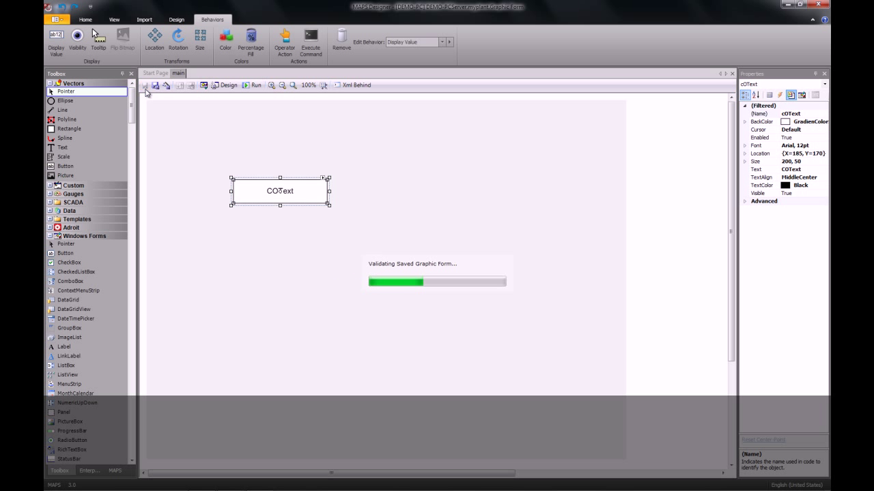
pyautogui.click(257, 90)
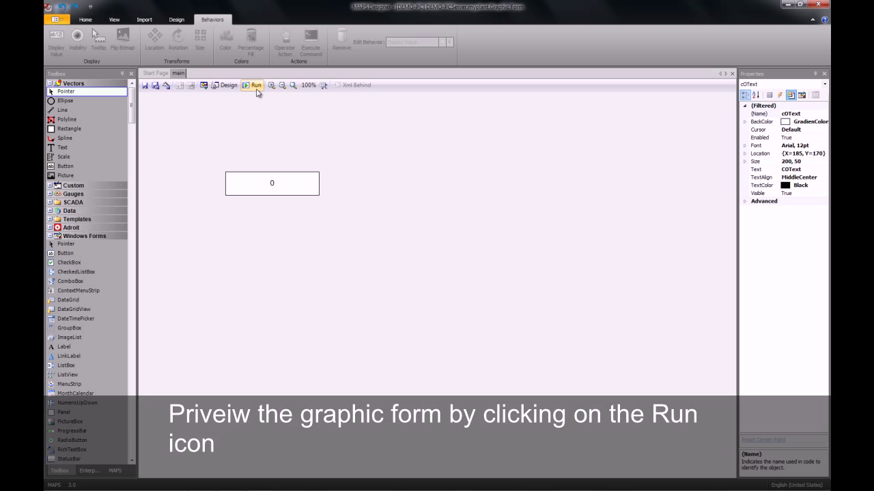